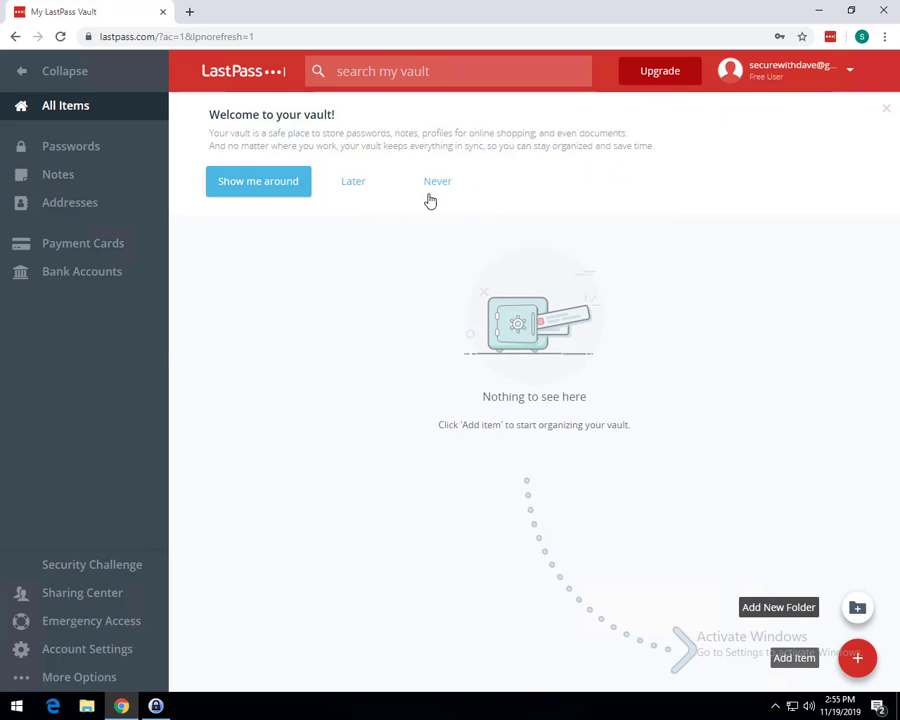
- Go to Account Settings and switch to the Multifactor Options tab
click(90, 652)
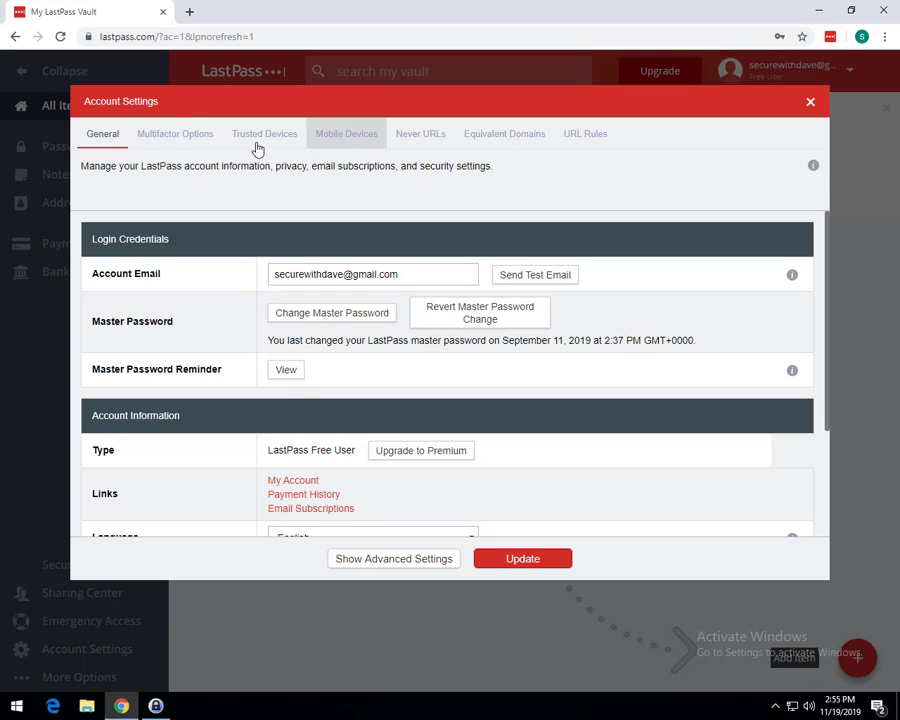
click(173, 135)
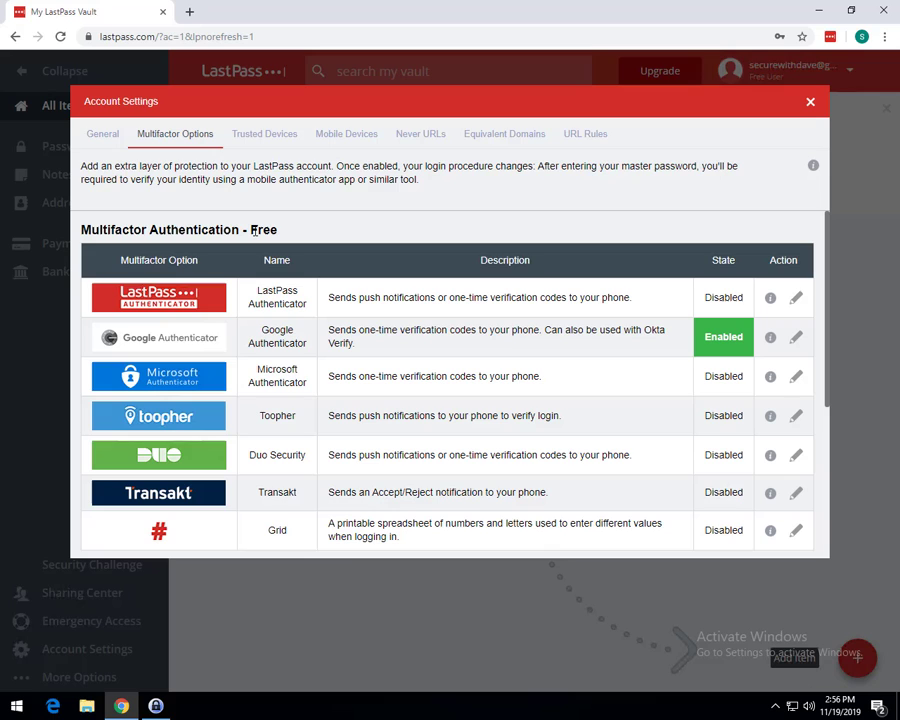
scroll(288, 337, down, 1)
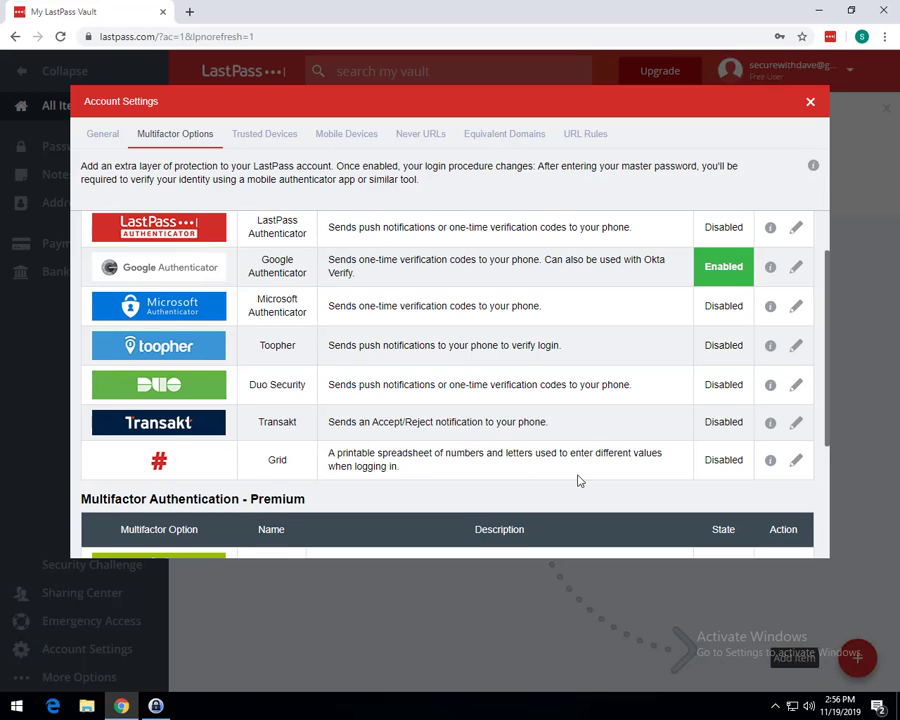
- Open the Grid multifactor settings and set Enabled to Yes
click(796, 461)
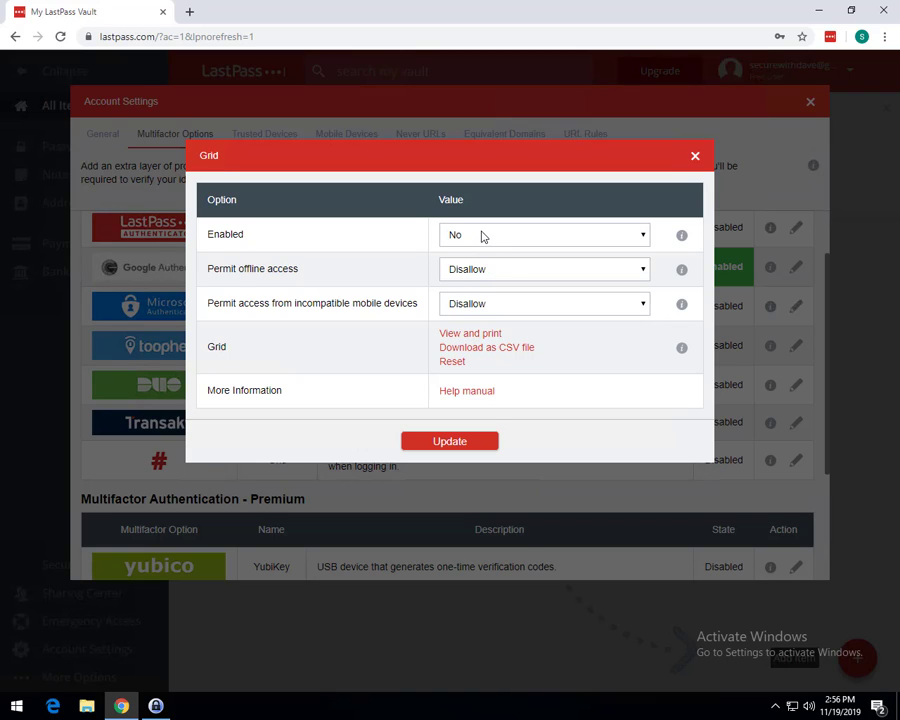
click(481, 236)
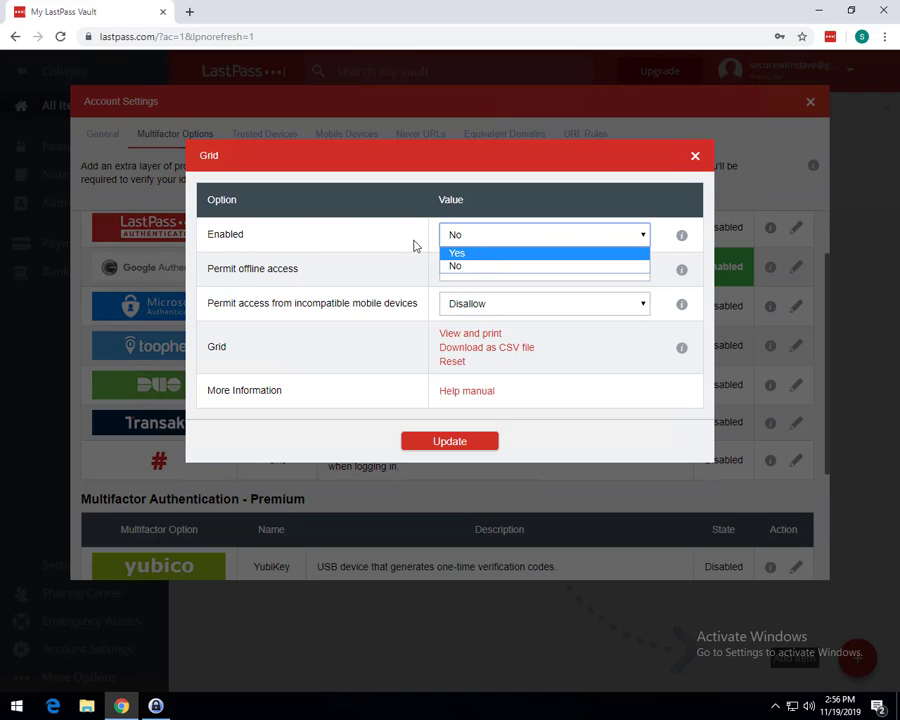
click(474, 256)
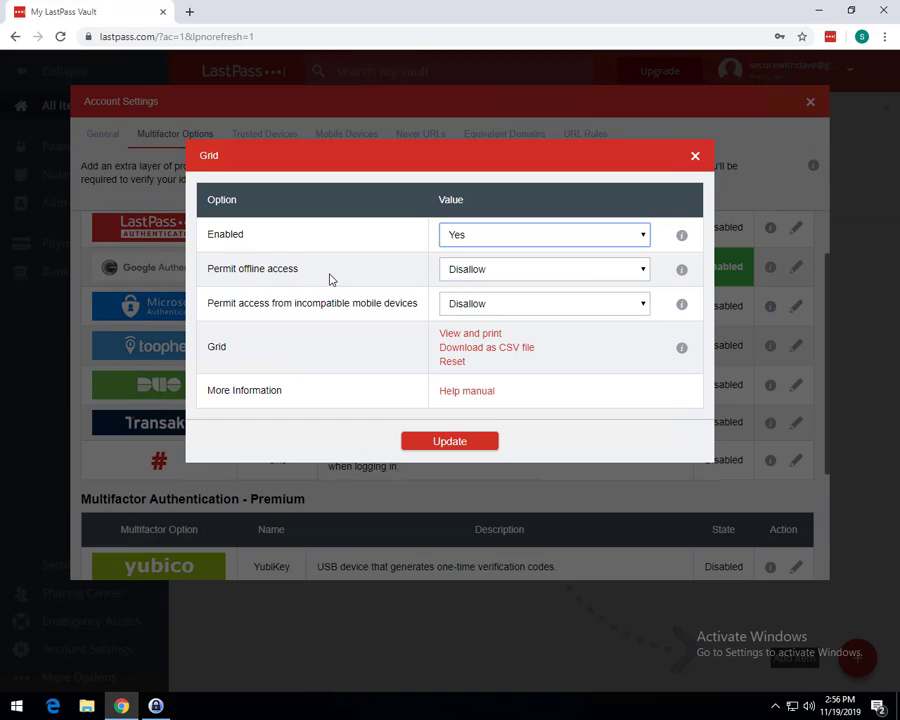
- Keep offline access on Disallow and read the incompatible mobile devices explanation
click(500, 276)
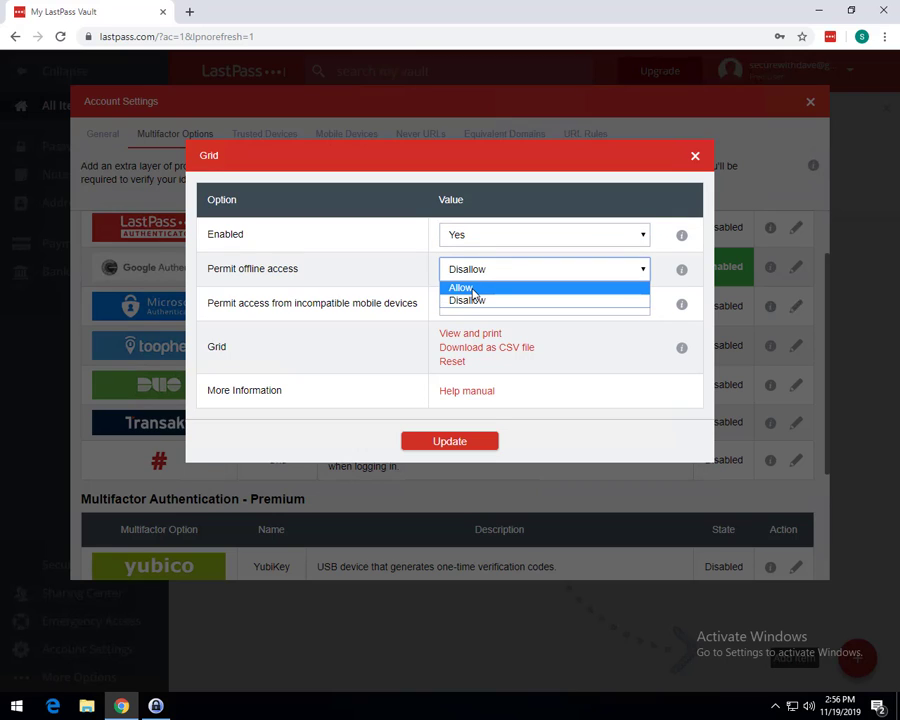
click(458, 272)
click(458, 273)
click(400, 275)
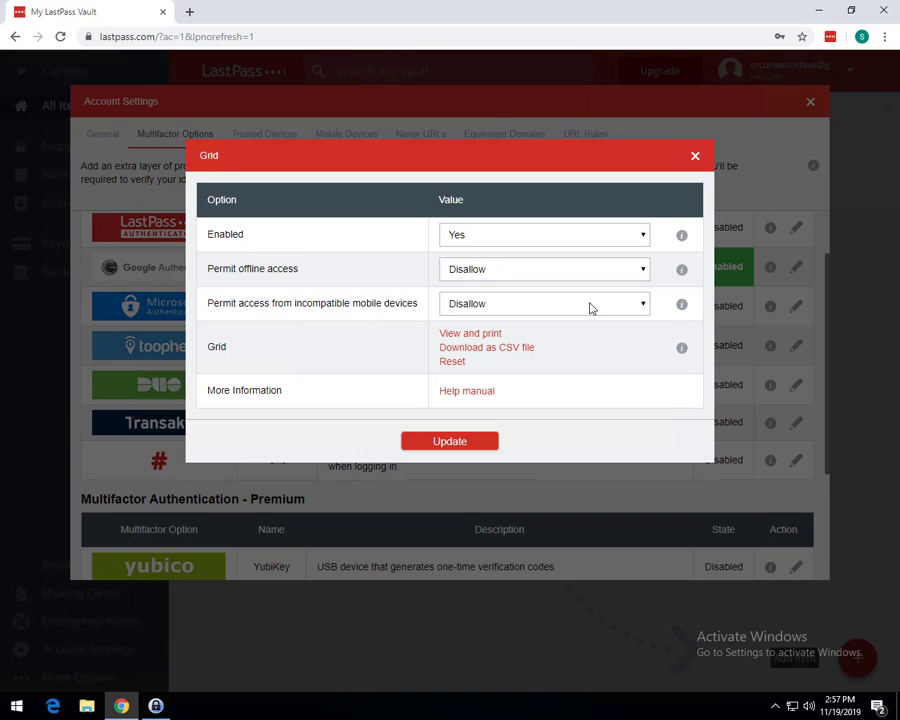
click(682, 306)
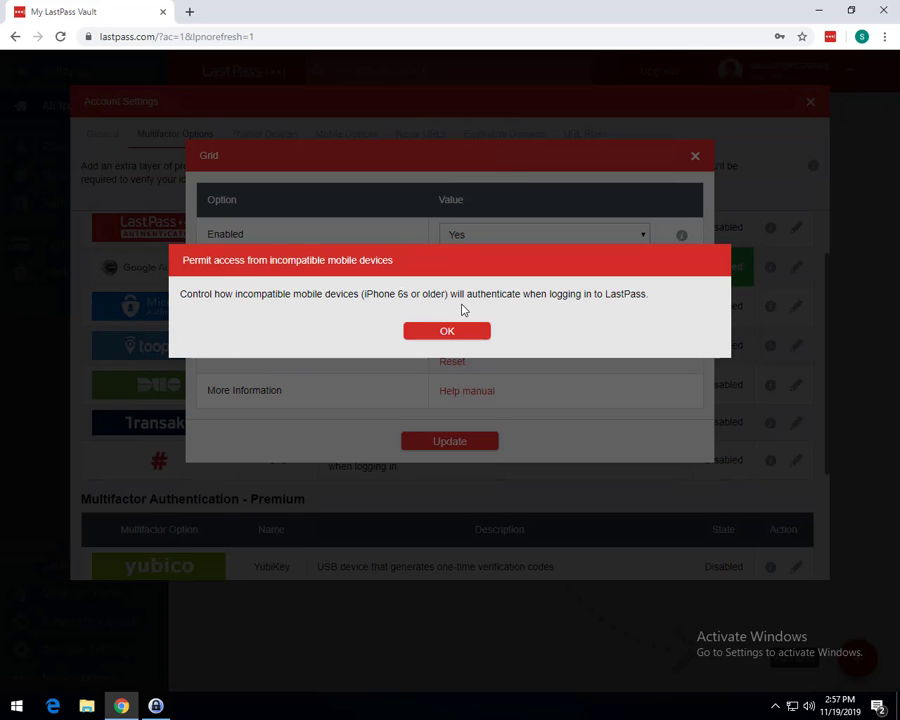
click(443, 327)
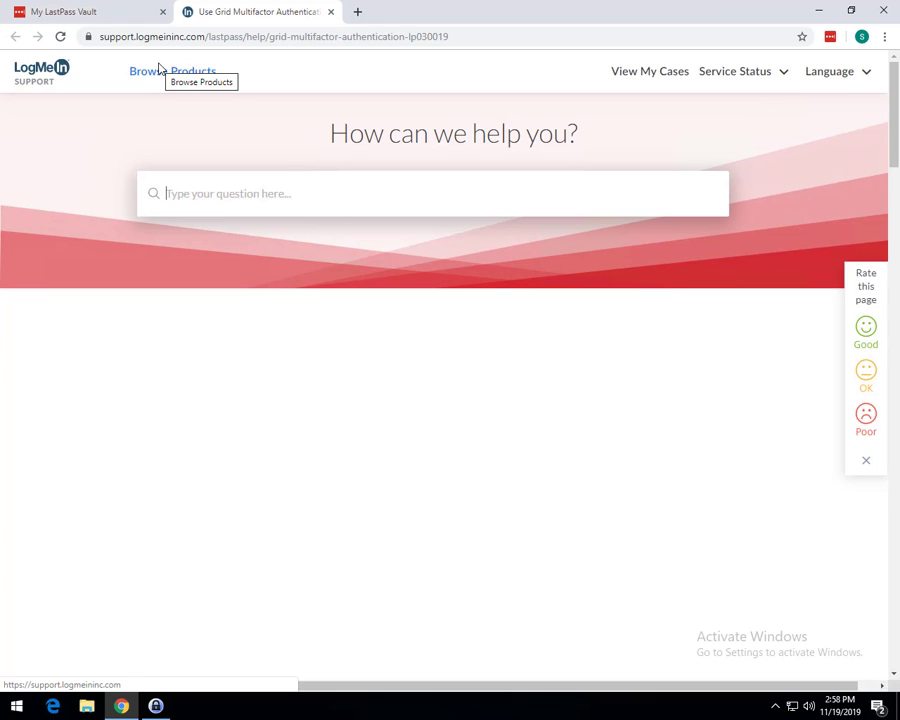
- Scroll through the Use Grid Multifactor Authentication article down to the example letter-and-number grid
mouse_move(155, 6)
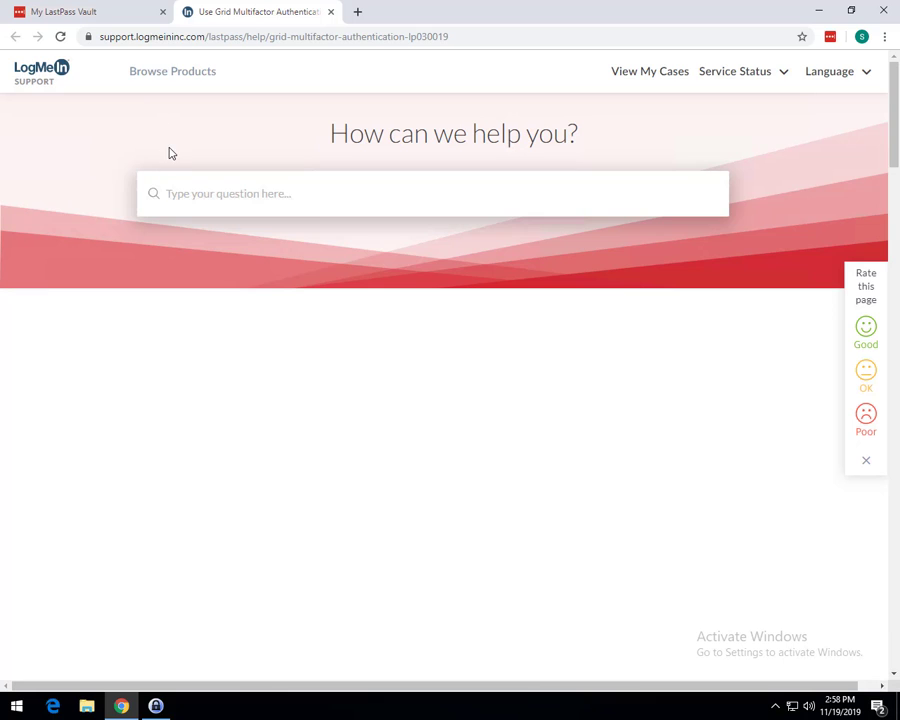
scroll(170, 153, down, 2)
scroll(170, 153, down, 3)
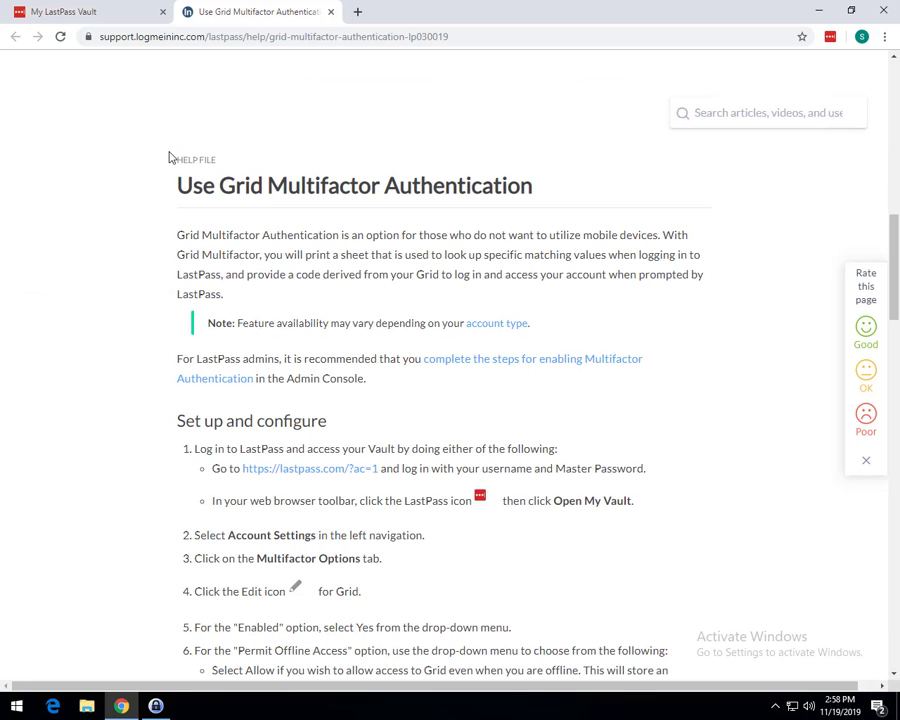
scroll(170, 157, down, 3)
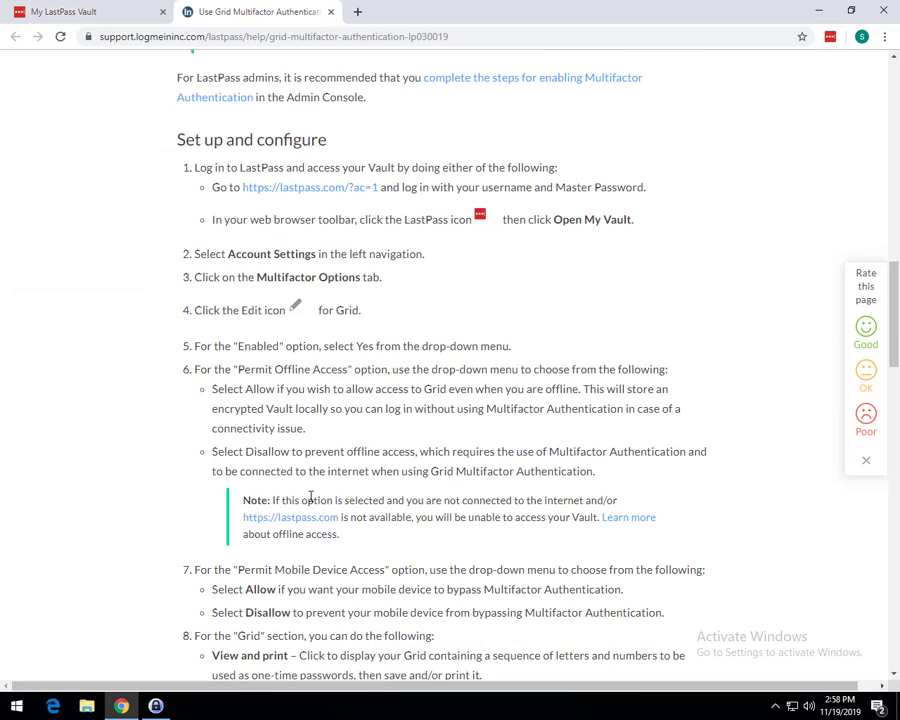
scroll(310, 497, down, 4)
scroll(311, 497, down, 5)
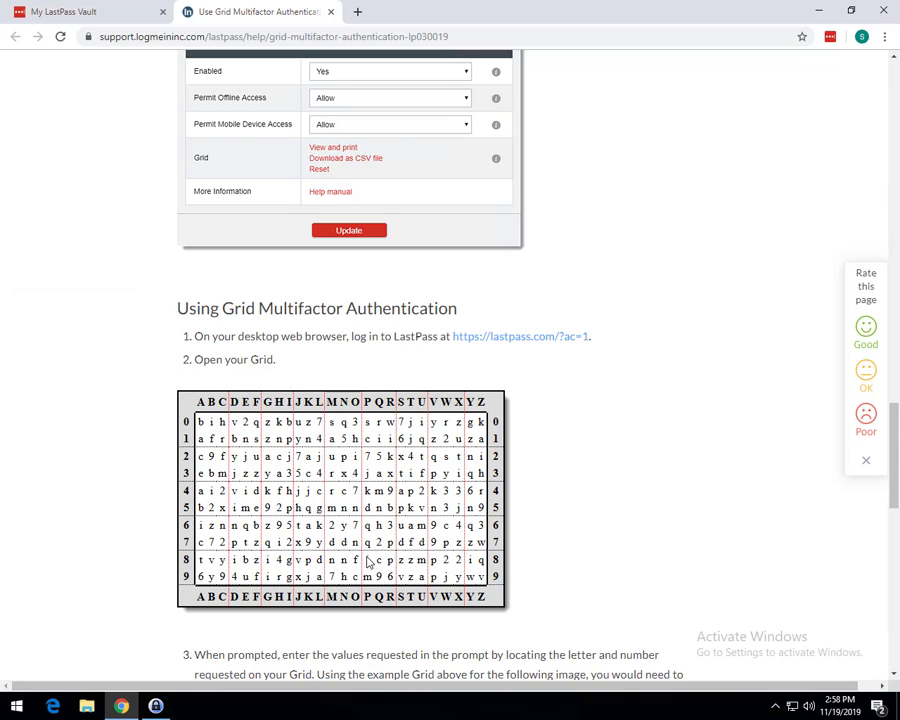
scroll(370, 564, down, 4)
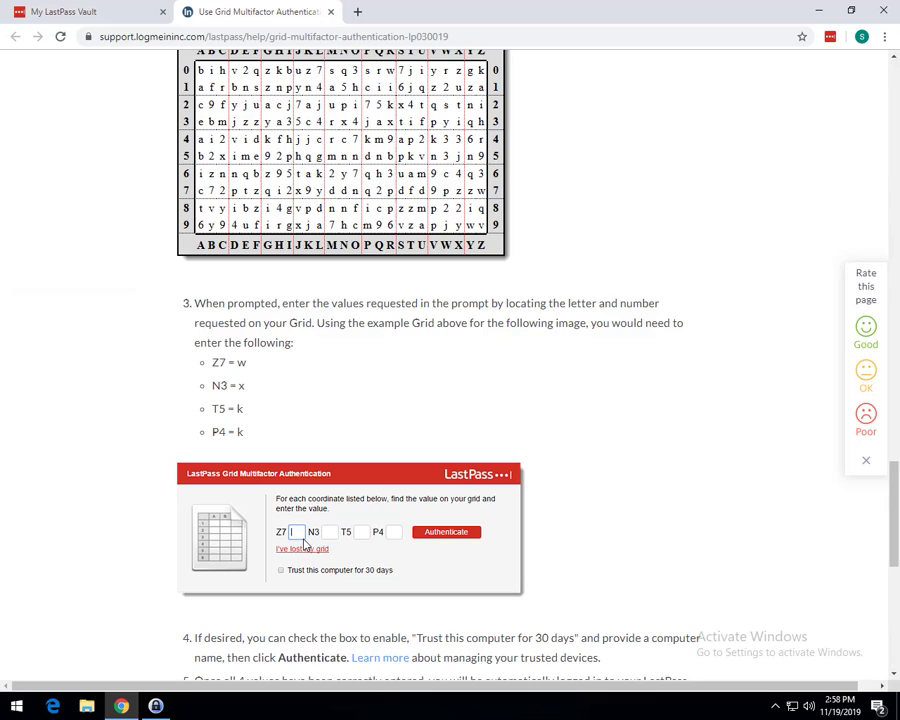
scroll(280, 540, up, 1)
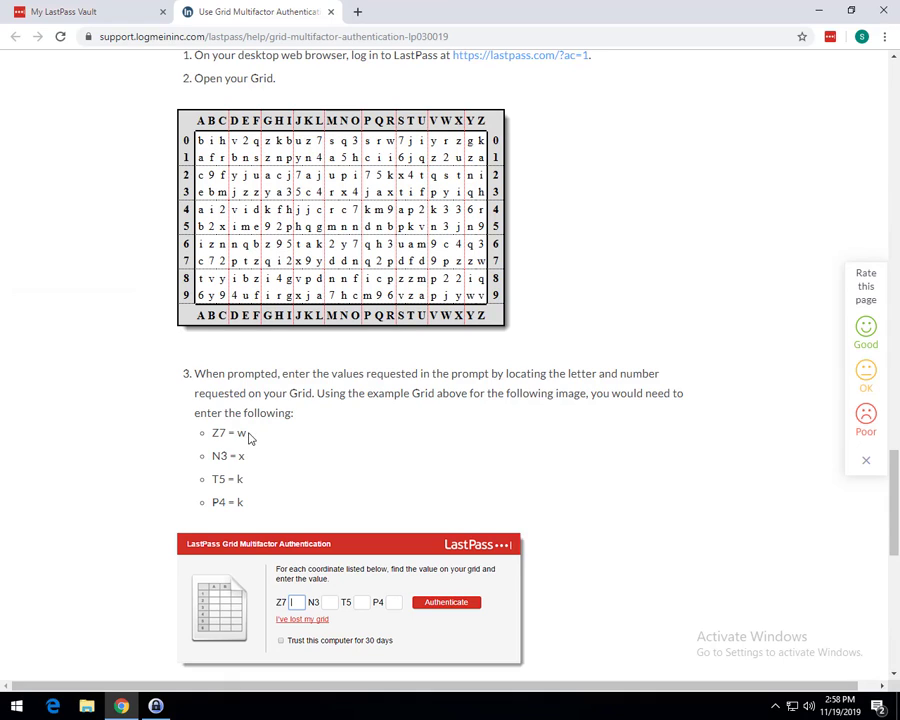
drag(248, 433, 211, 433)
click(220, 460)
drag(250, 455, 211, 456)
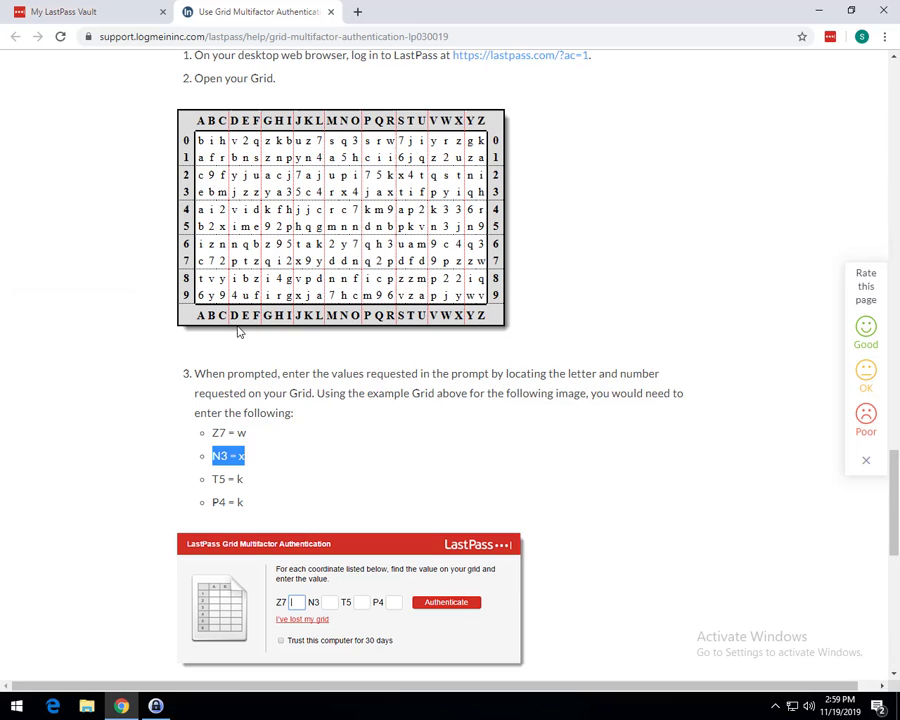
scroll(240, 335, down, 2)
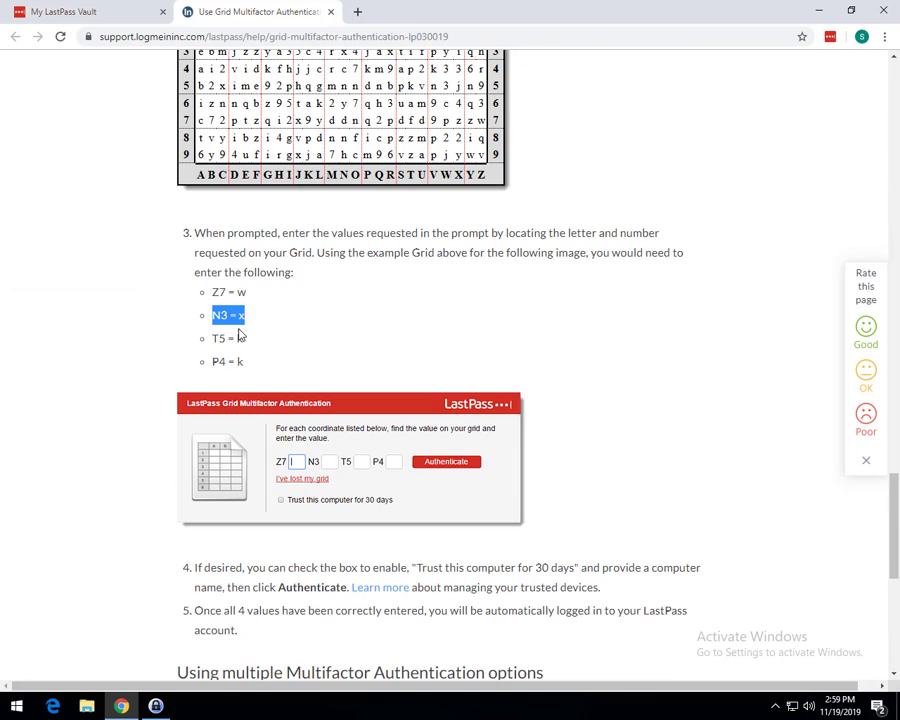
scroll(240, 335, down, 1)
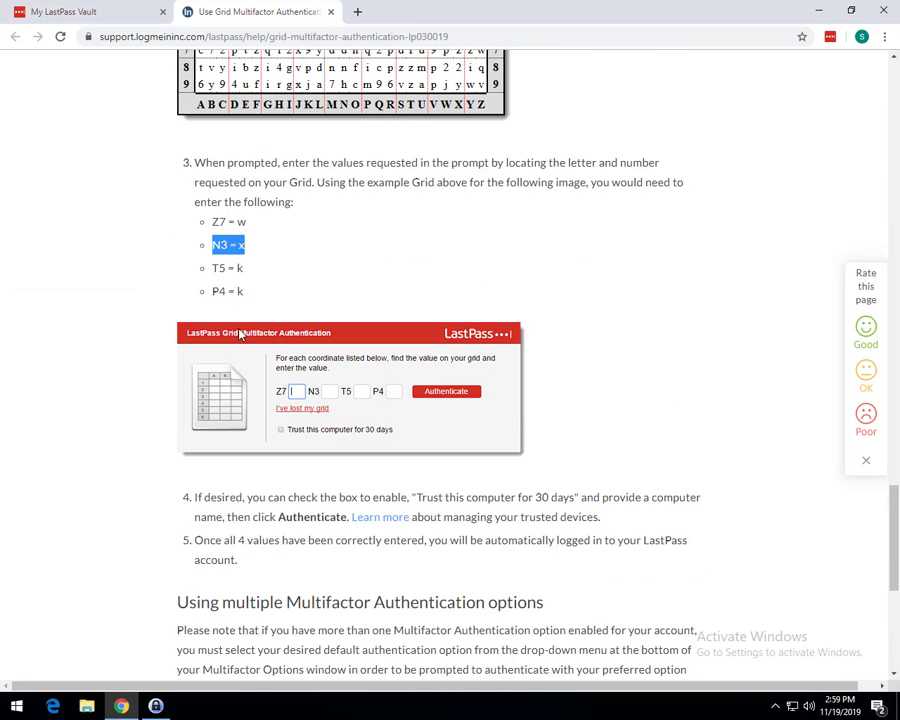
- Submit the Grid settings update and copy the master password from the KeePass entry
click(63, 14)
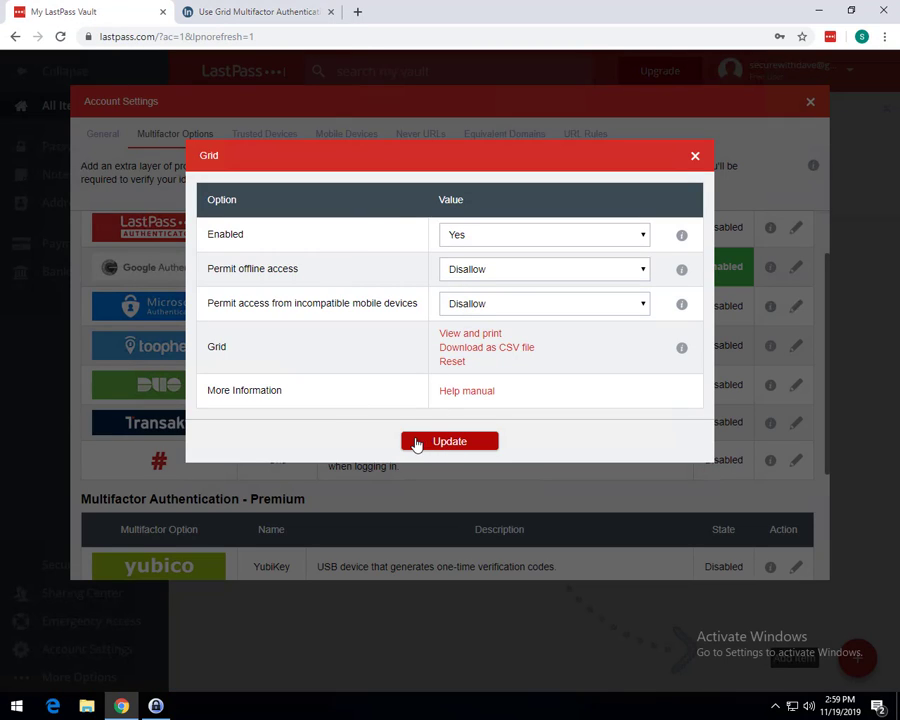
click(441, 445)
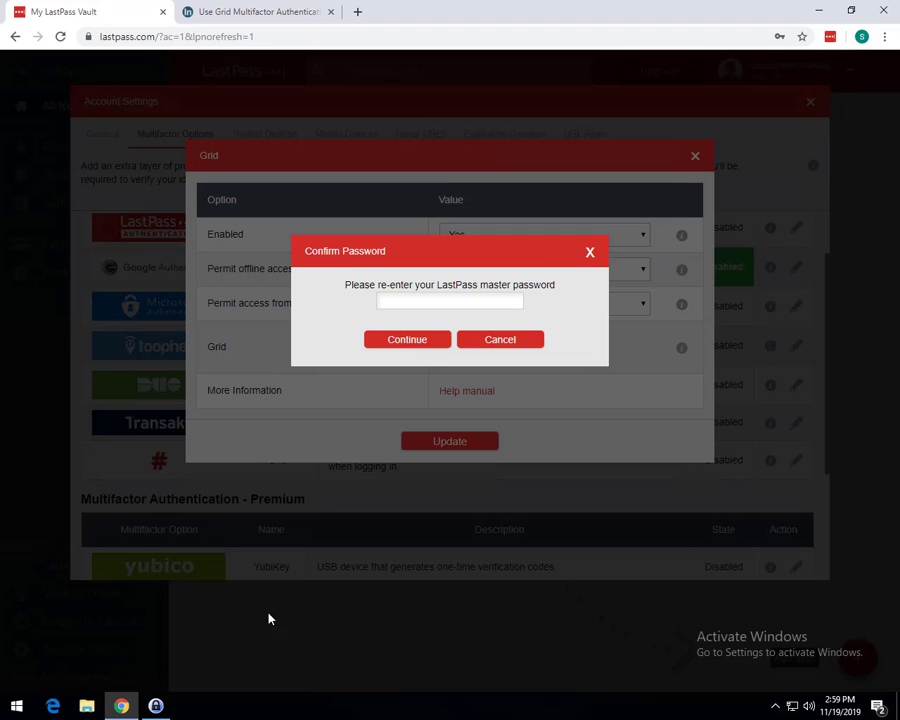
click(155, 706)
right_click(598, 364)
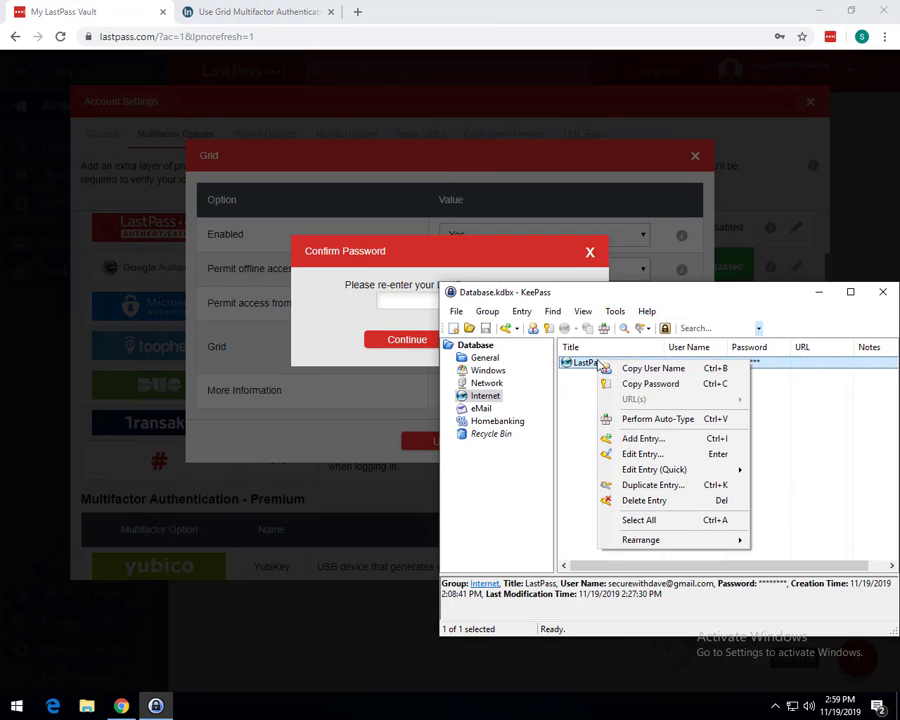
click(650, 383)
- Paste the master password to confirm, resubmit the Grid update, and acknowledge the notice
click(410, 300)
key(ctrl+v)
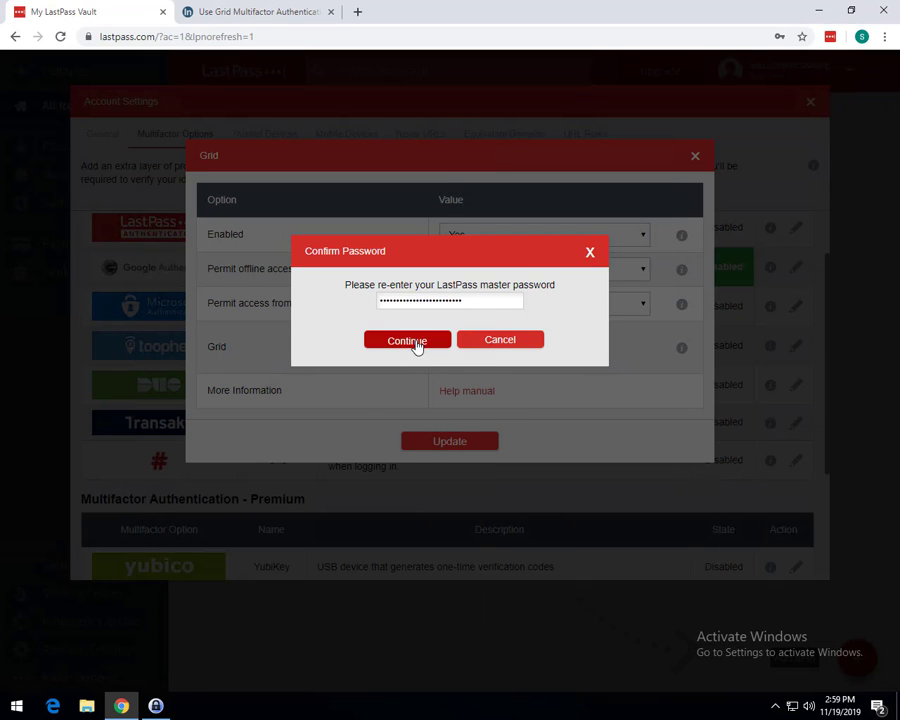
click(407, 341)
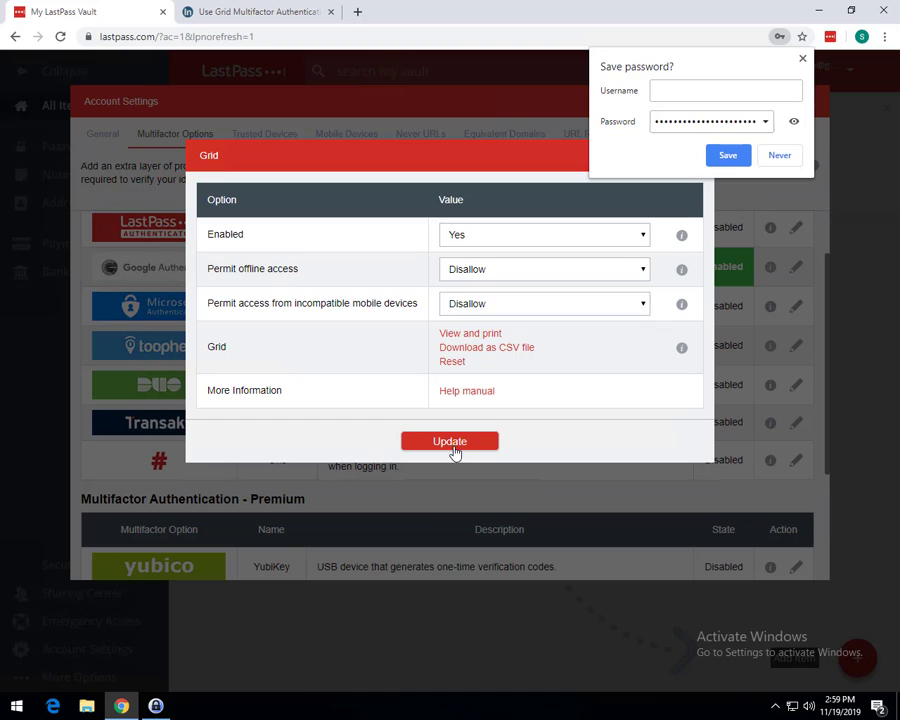
click(452, 442)
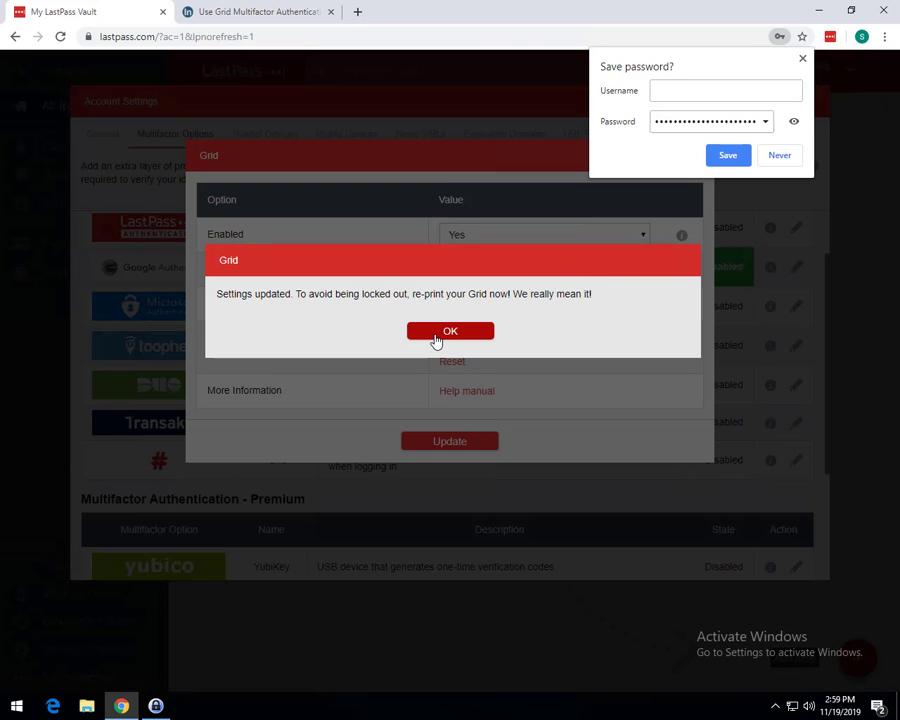
click(436, 336)
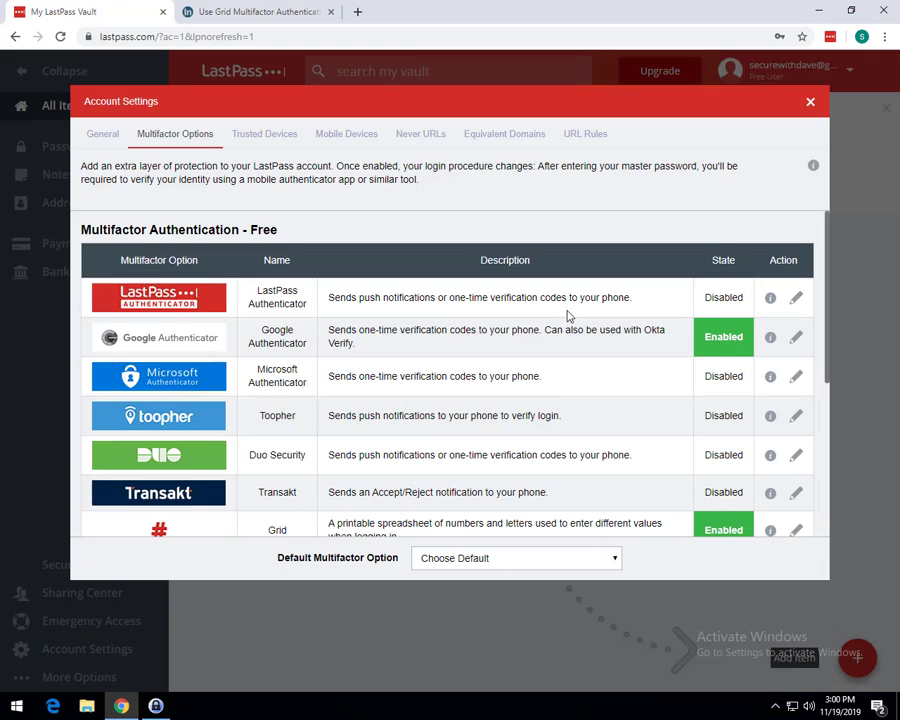
- Scroll the Multifactor Options list to confirm Grid and Google Authenticator both show Enabled
scroll(538, 359, down, 2)
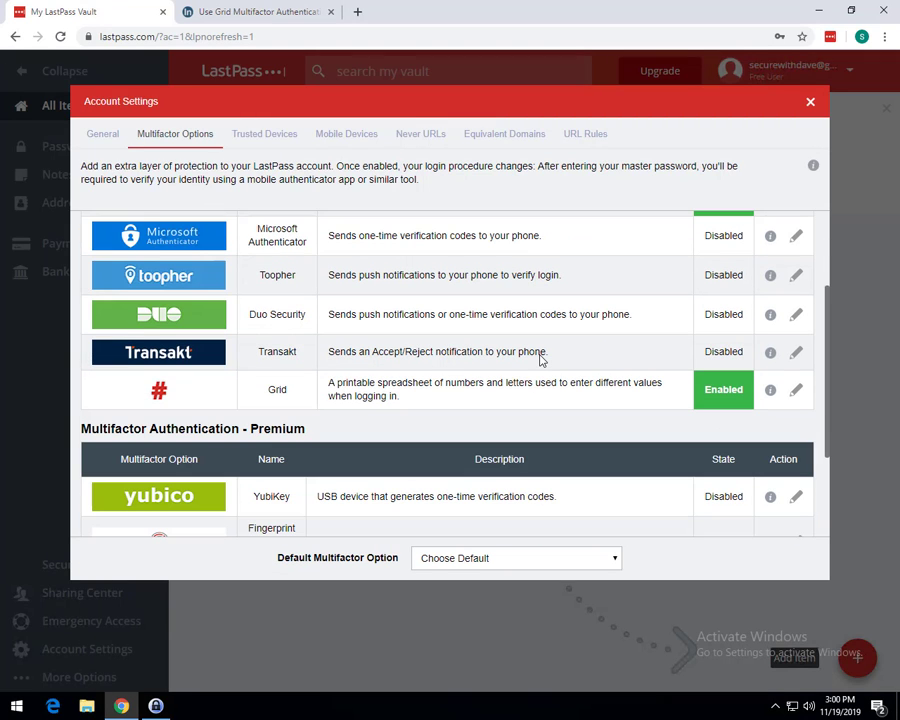
scroll(540, 363, up, 1)
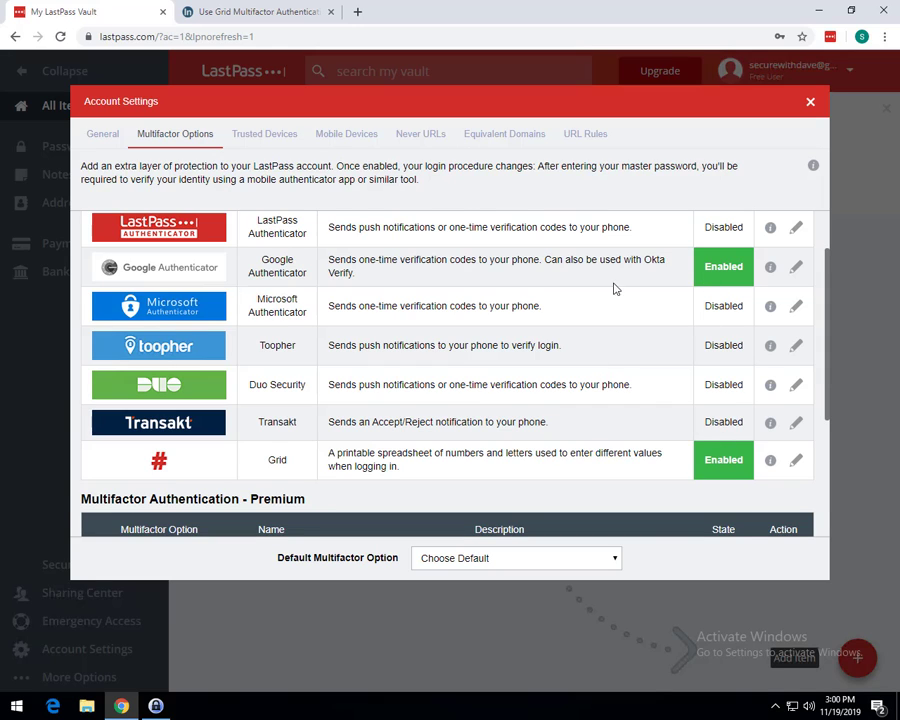
scroll(700, 295, up, 1)
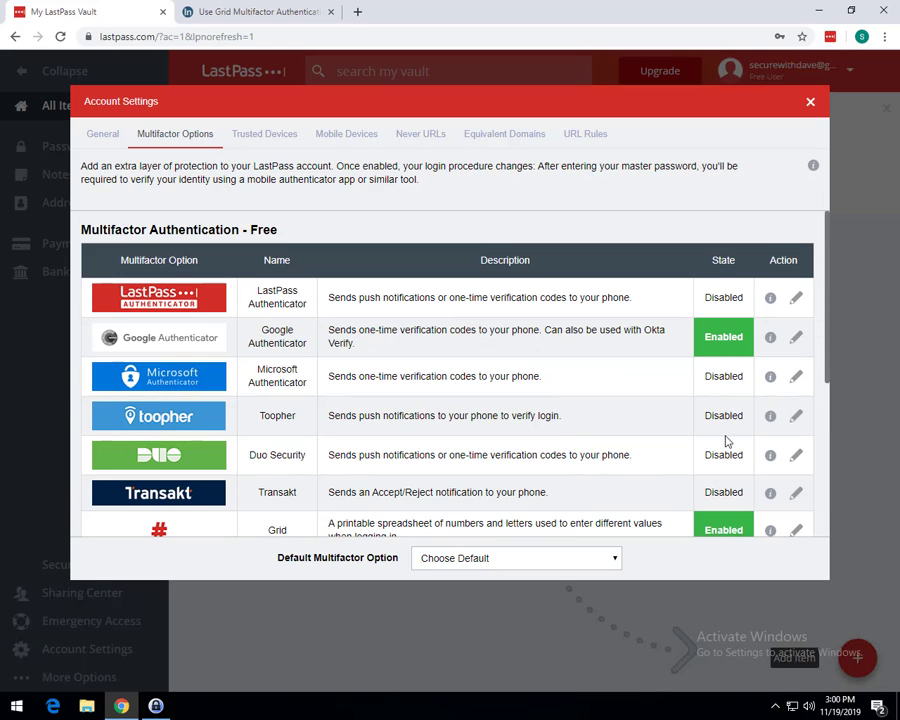